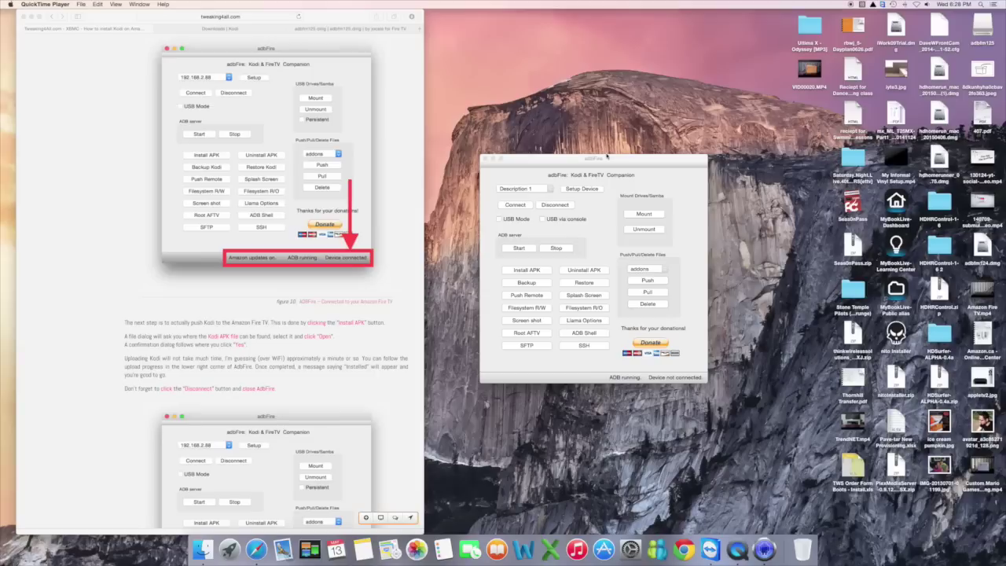
Raise the adbFire window and open its Device Setup dialog.
left_click_drag(606, 156, 608, 110)
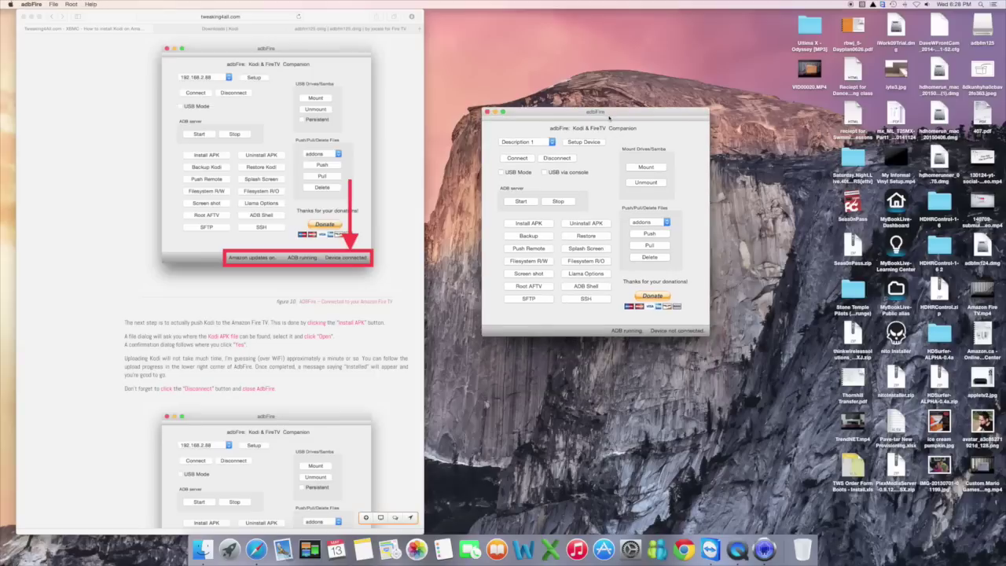
left_click(574, 144)
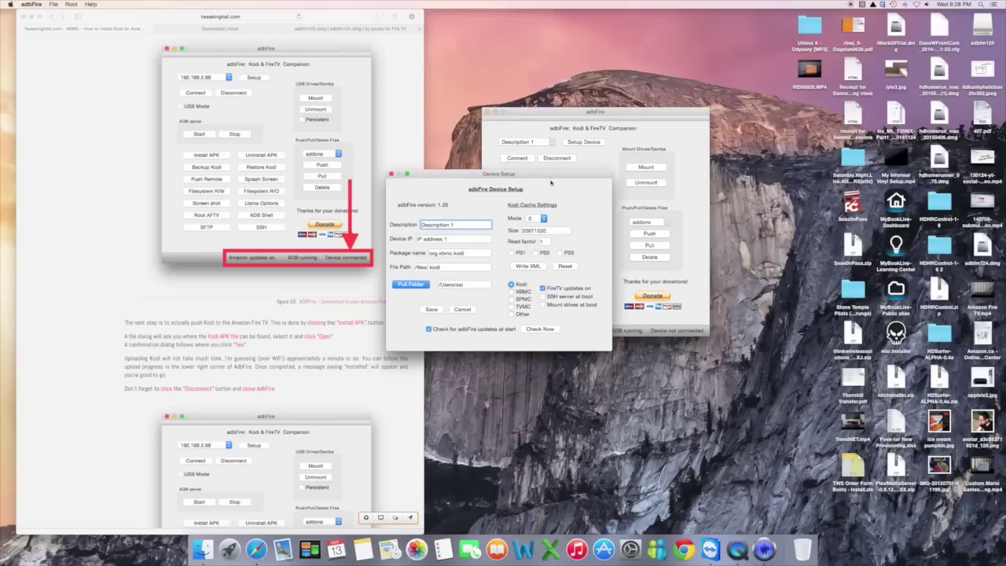
Save a device profile described as 'Fire TV' with its 192.168 network IP address.
left_click_drag(550, 177, 609, 186)
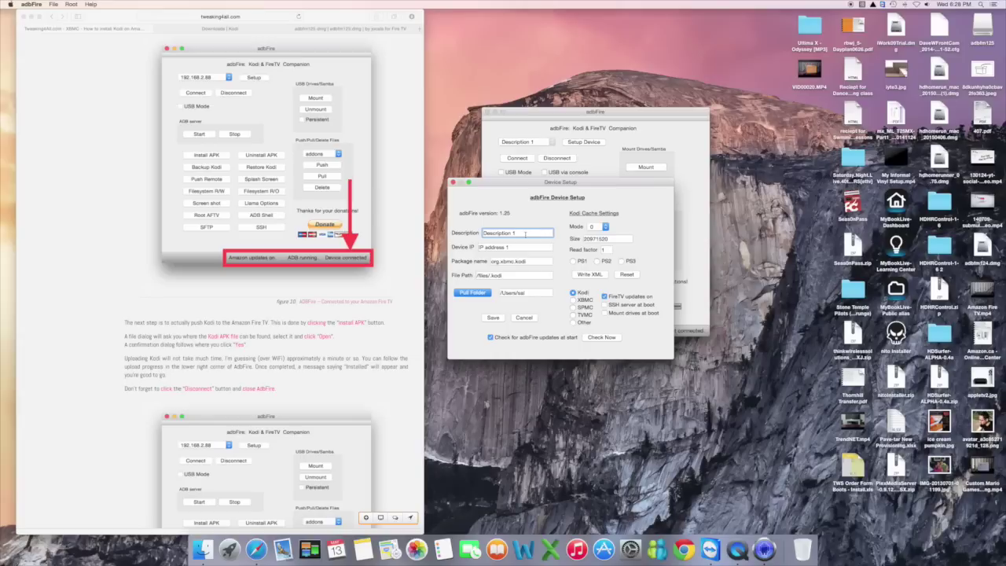
left_click_drag(515, 232, 477, 234)
type("K")
key("BackSpace")
key("BackSpace")
key("BackSpace")
key("Tab")
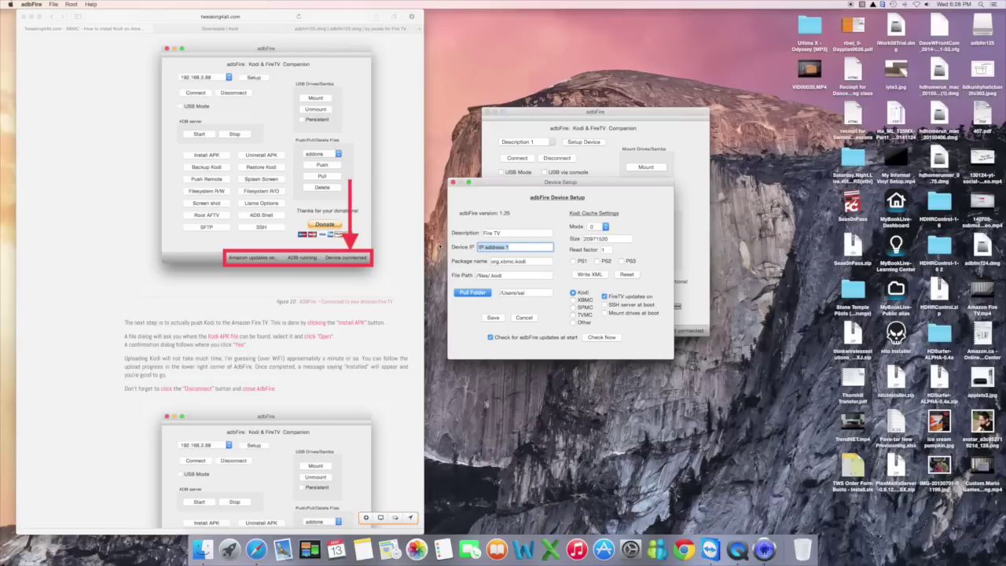
type("192.1")
type("68.1.117")
left_click(495, 319)
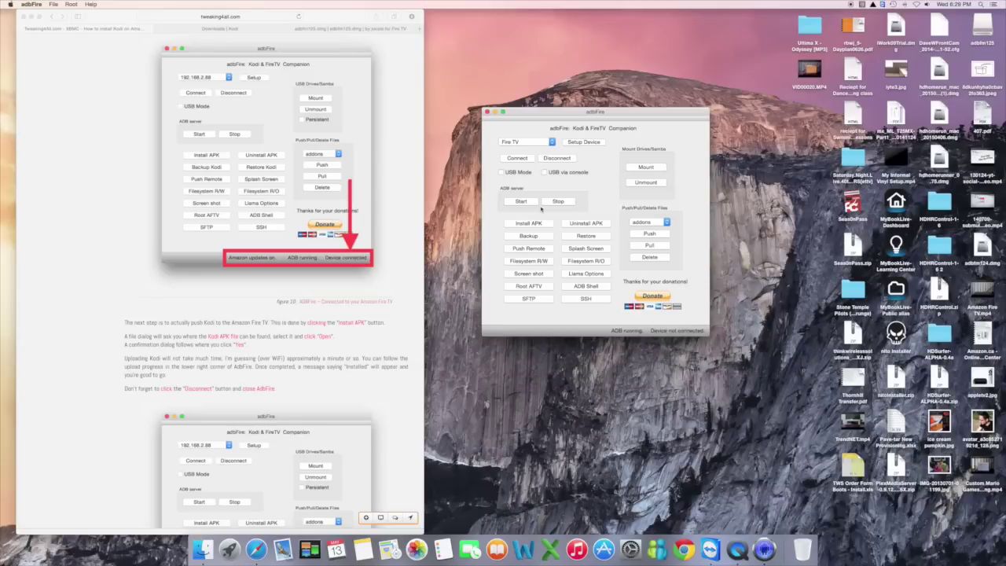
Recheck the saved Fire TV device settings, then bring the Safari tutorial forward.
left_click(584, 143)
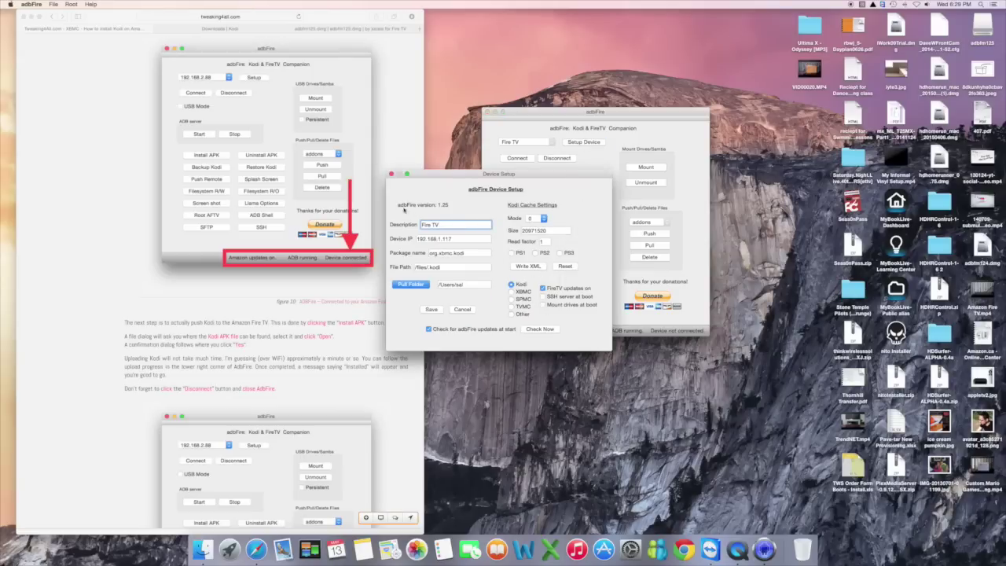
left_click(432, 309)
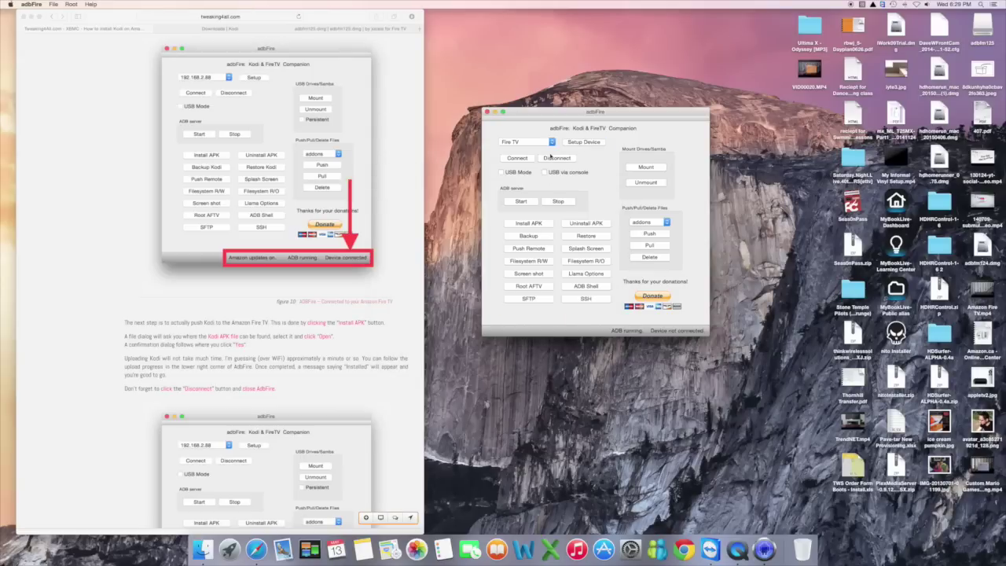
left_click_drag(596, 113, 566, 61)
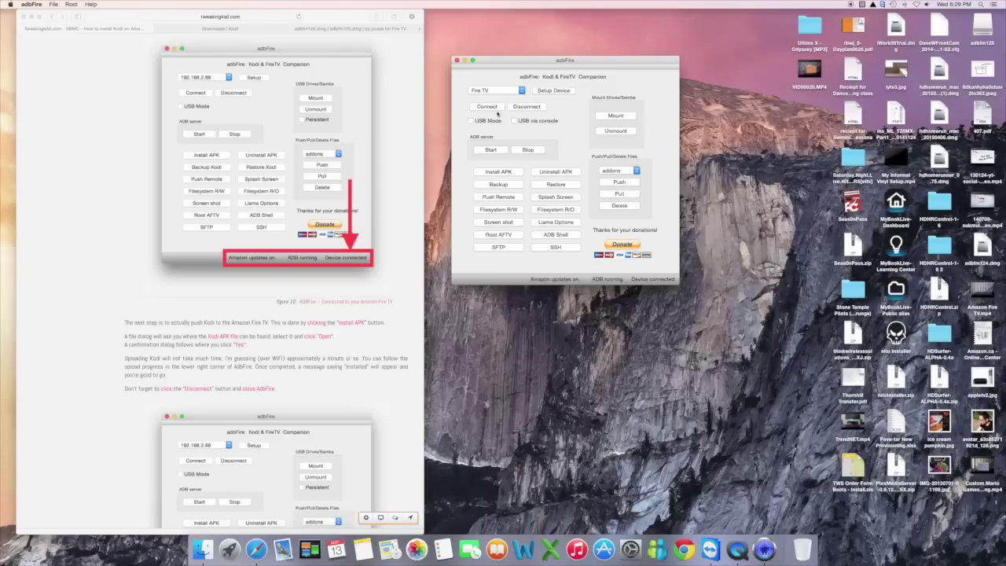
left_click(416, 139)
scroll(416, 139, "up", 5)
Scroll the tutorial back up to review the Step 3 setup instructions.
scroll(416, 139, "up", 5)
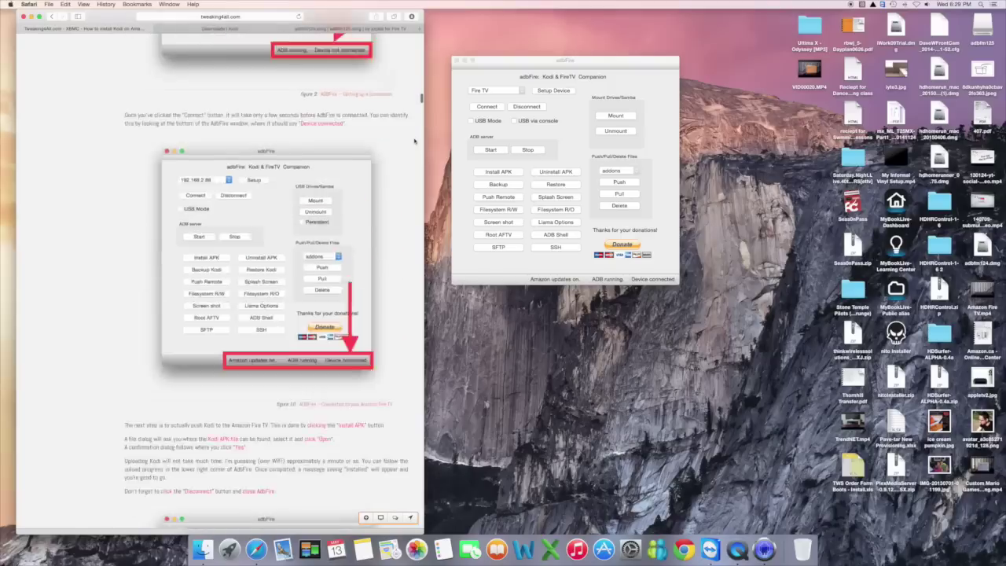
scroll(416, 139, "up", 5)
scroll(415, 141, "up", 5)
scroll(414, 141, "up", 10)
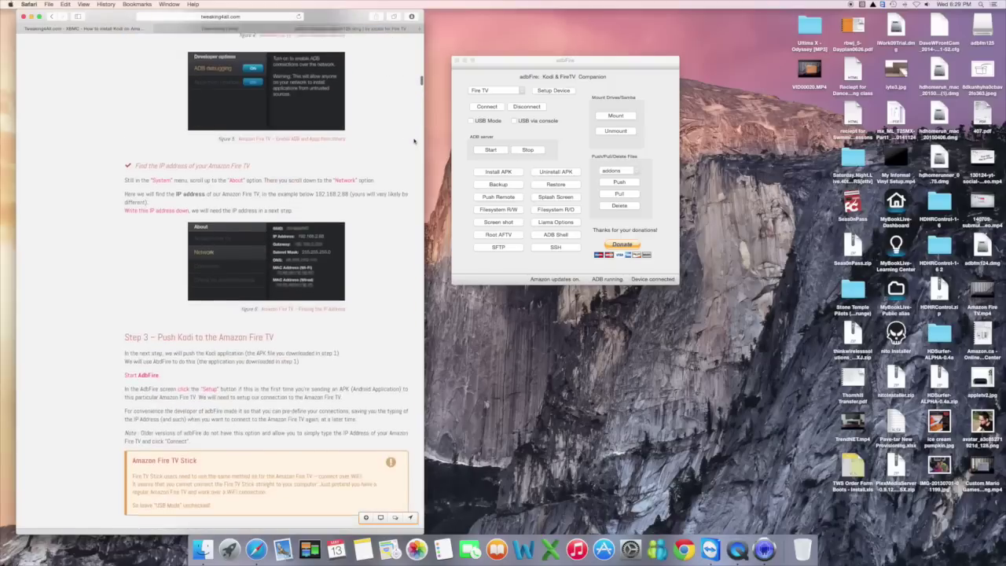
scroll(415, 141, "up", 2)
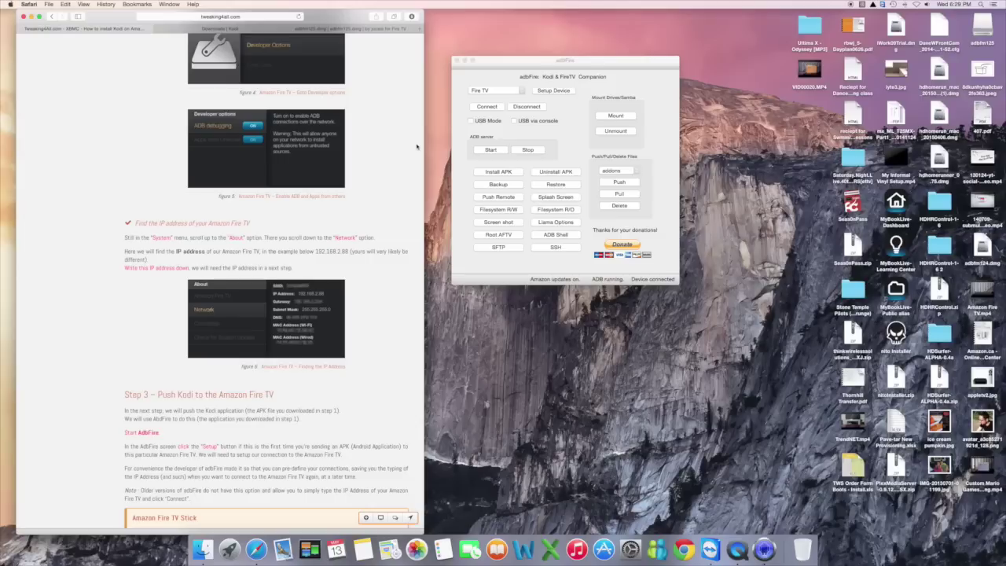
Scroll down to figure 10's Install APK instructions and open adbFire's APK file picker.
scroll(416, 147, "down", 2)
scroll(417, 146, "down", 2)
scroll(417, 146, "down", 3)
scroll(416, 146, "down", 3)
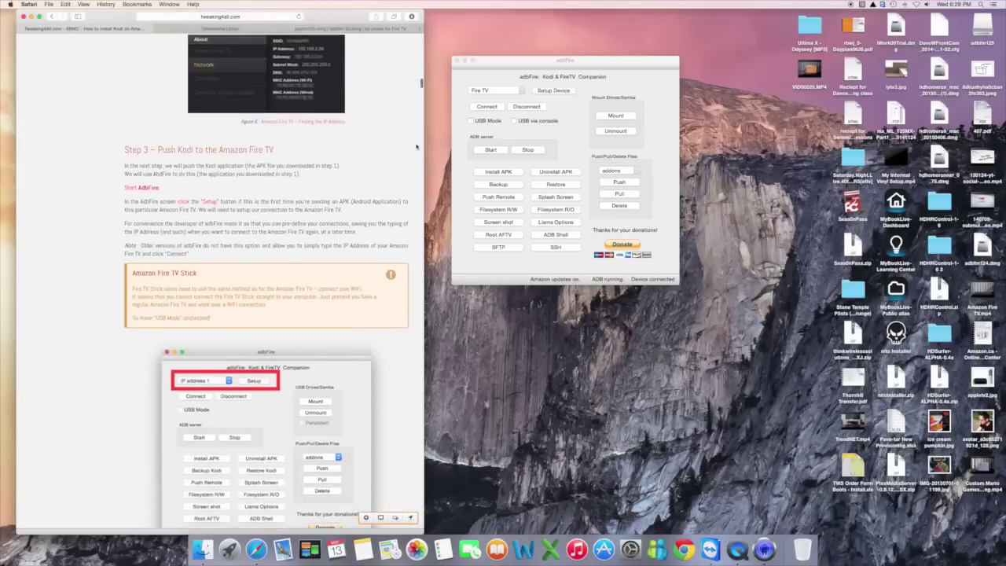
scroll(417, 146, "down", 3)
scroll(417, 146, "down", 3)
scroll(417, 146, "down", 4)
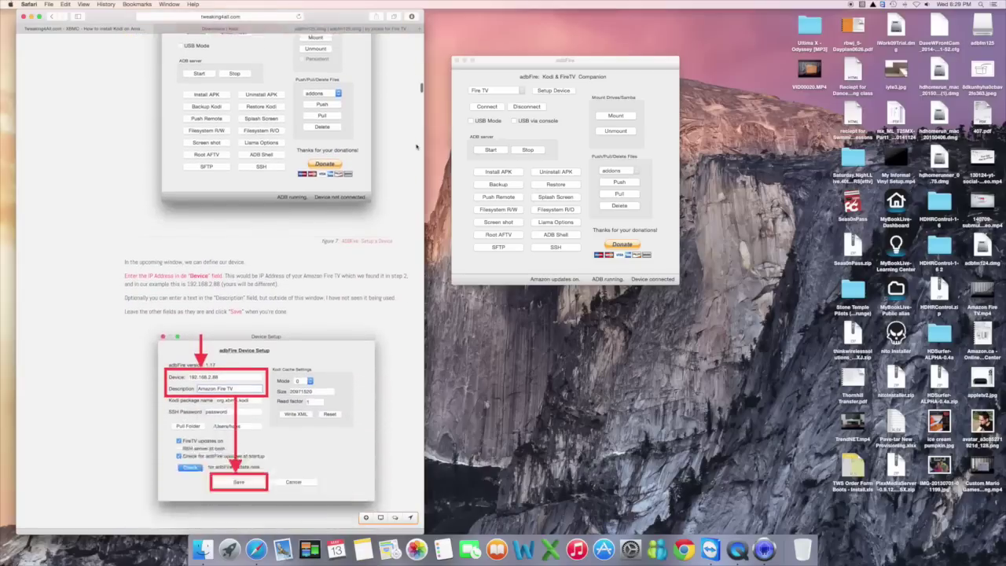
scroll(417, 146, "down", 3)
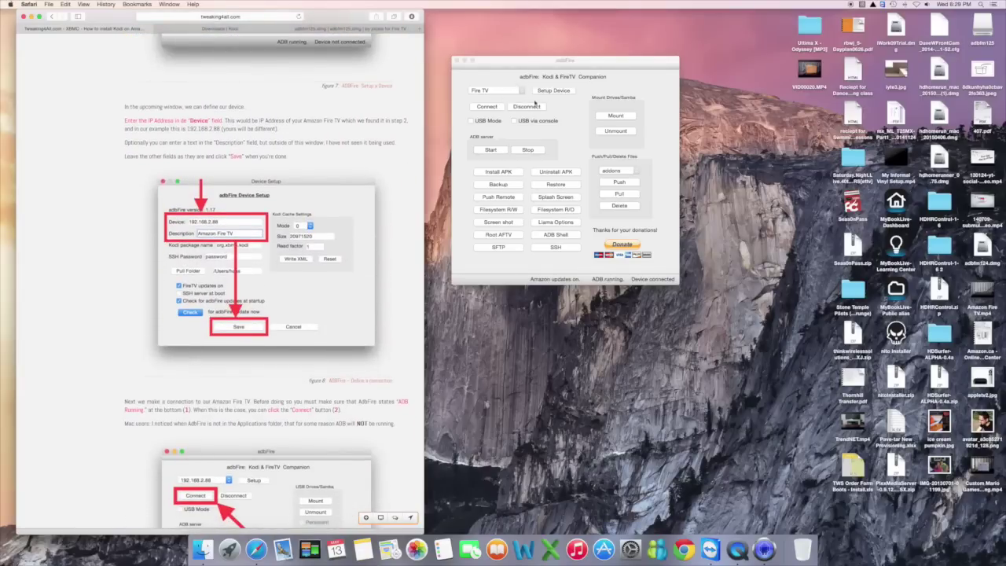
scroll(393, 165, "down", 5)
scroll(393, 165, "down", 4)
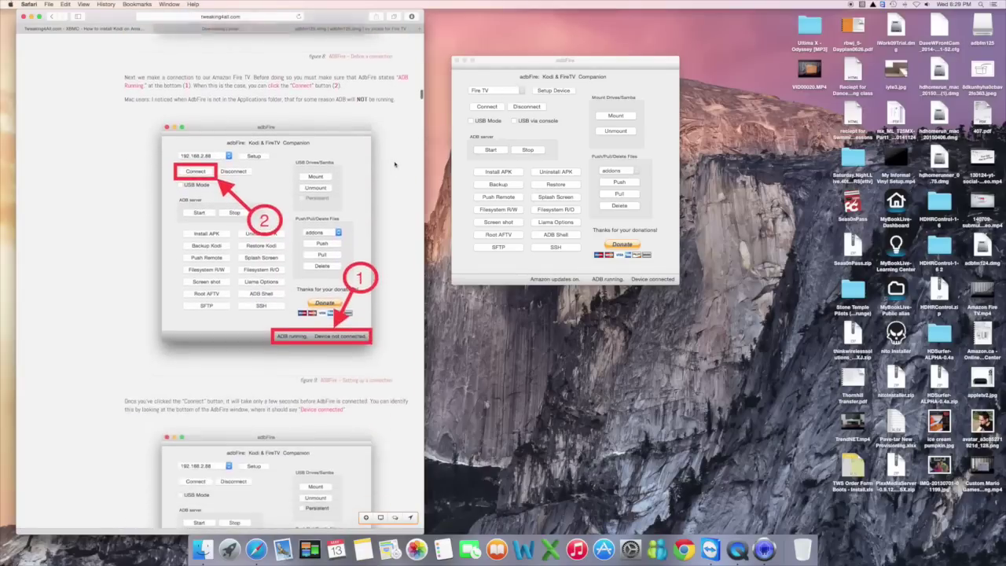
scroll(393, 165, "down", 2)
scroll(395, 164, "down", 3)
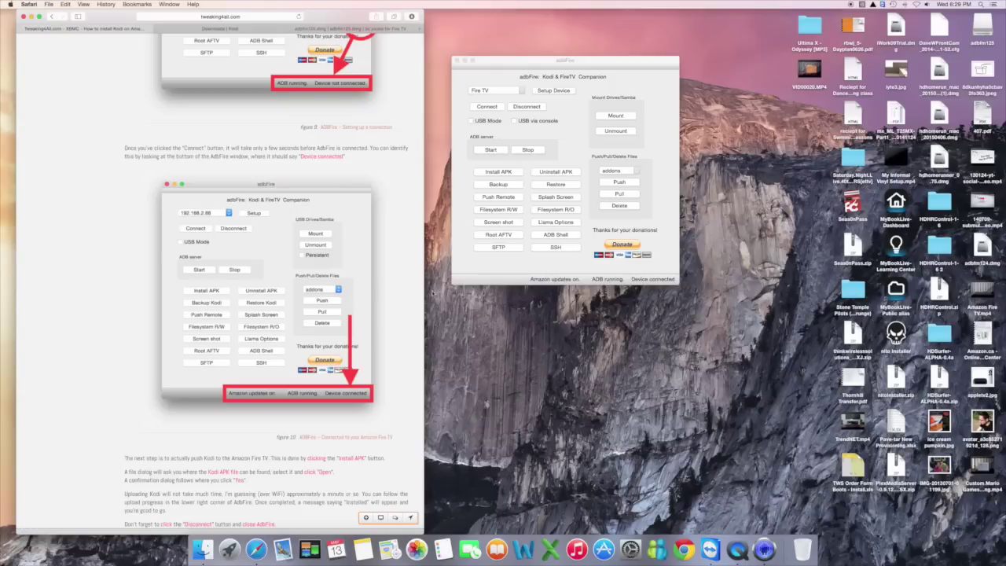
scroll(400, 299, "down", 5)
scroll(400, 299, "down", 1)
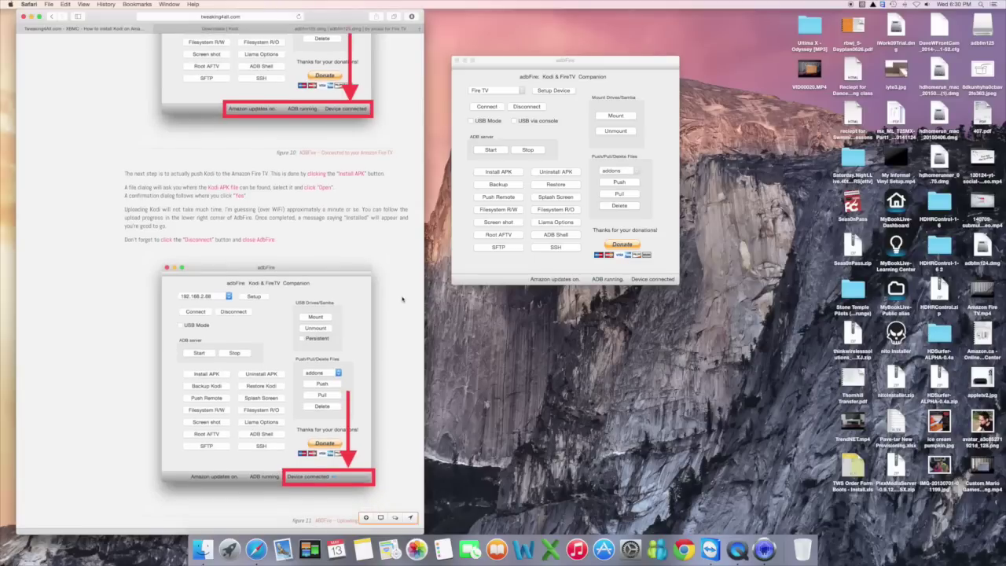
left_click(496, 172)
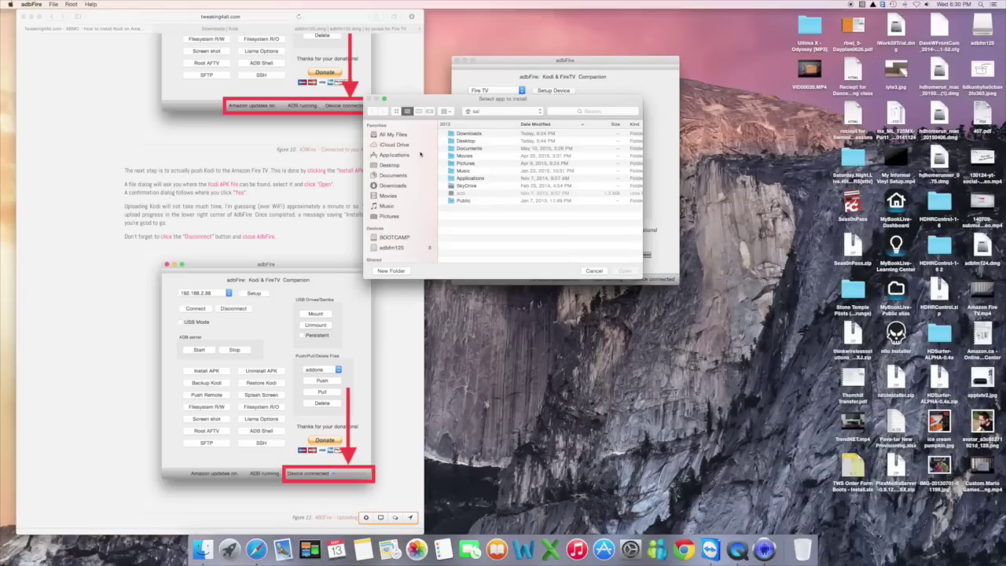
Browse the file chooser into Downloads and enlarge it to show the Kodi APKs.
left_click(397, 165)
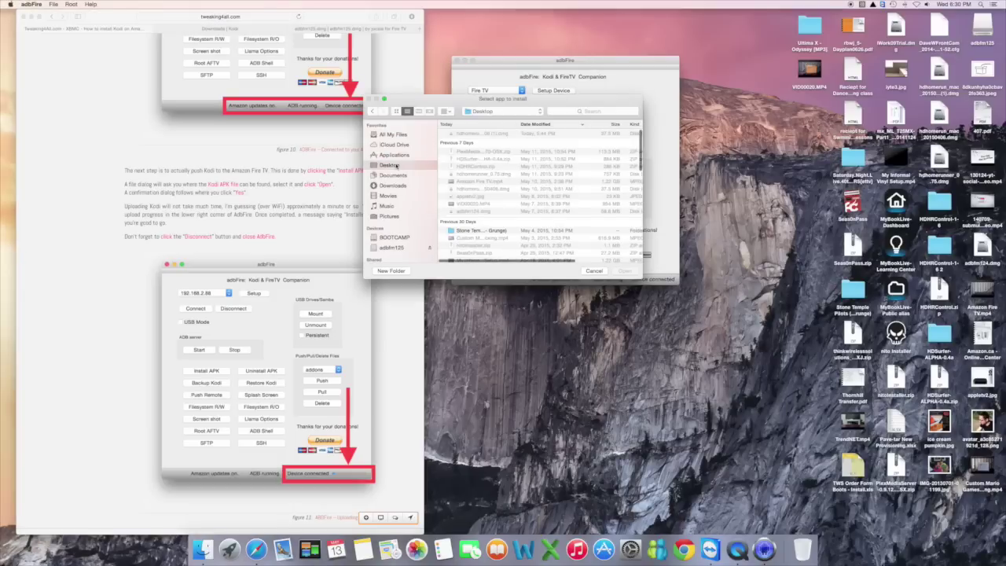
left_click_drag(446, 104, 497, 108)
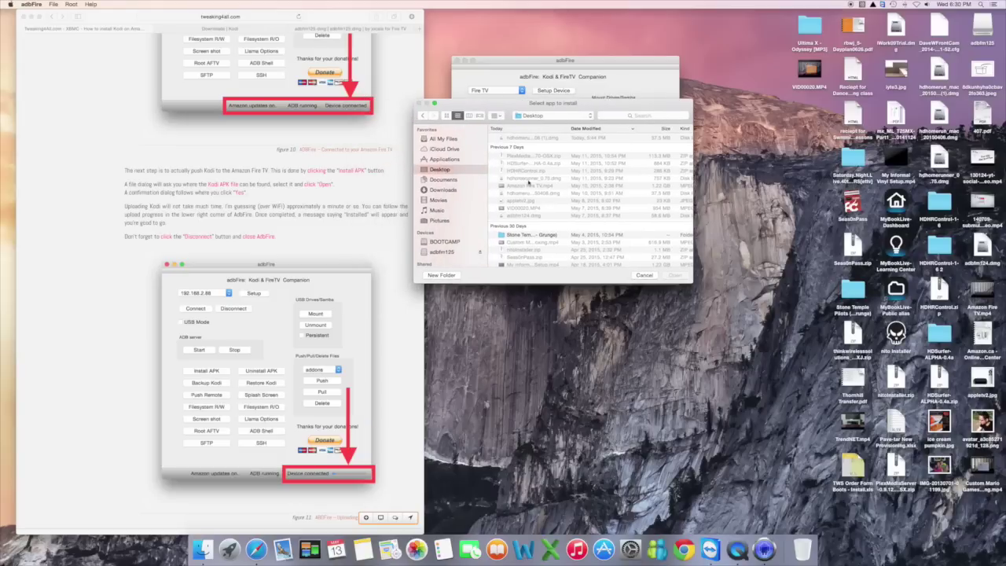
scroll(543, 169, "down", 3)
scroll(554, 149, "up", 3)
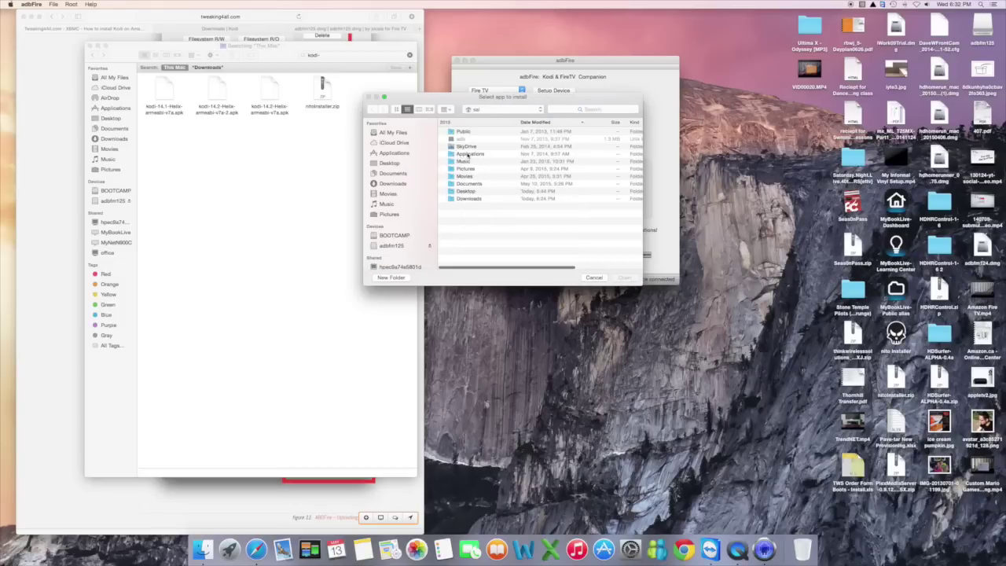
left_click(472, 199)
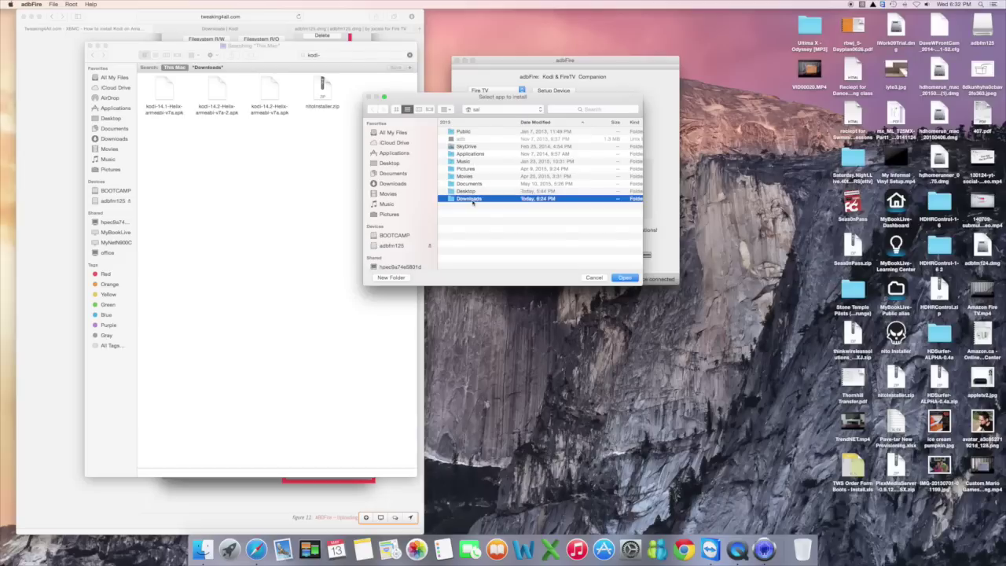
double_click(472, 200)
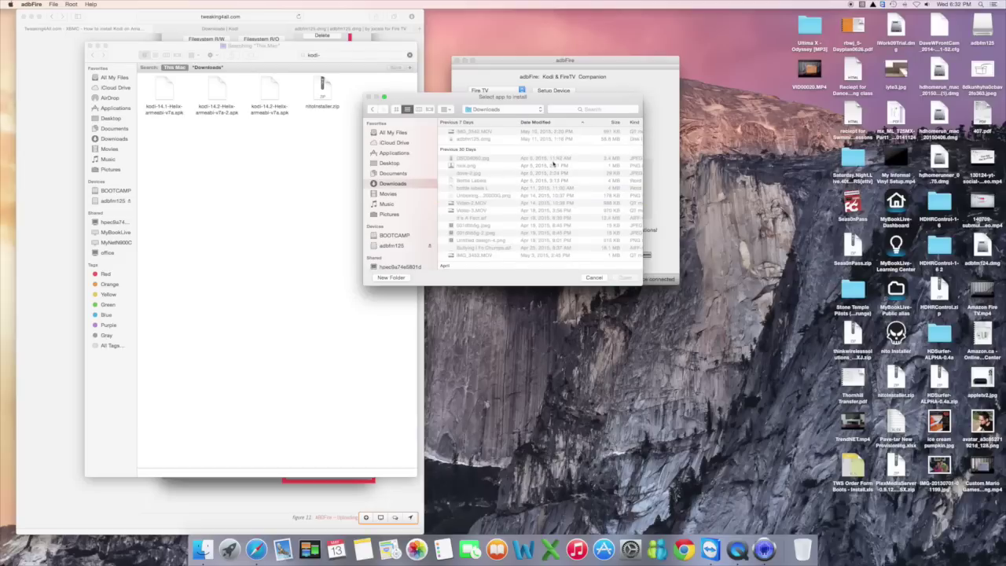
scroll(550, 189, "down", 3)
left_click_drag(643, 291, 711, 404)
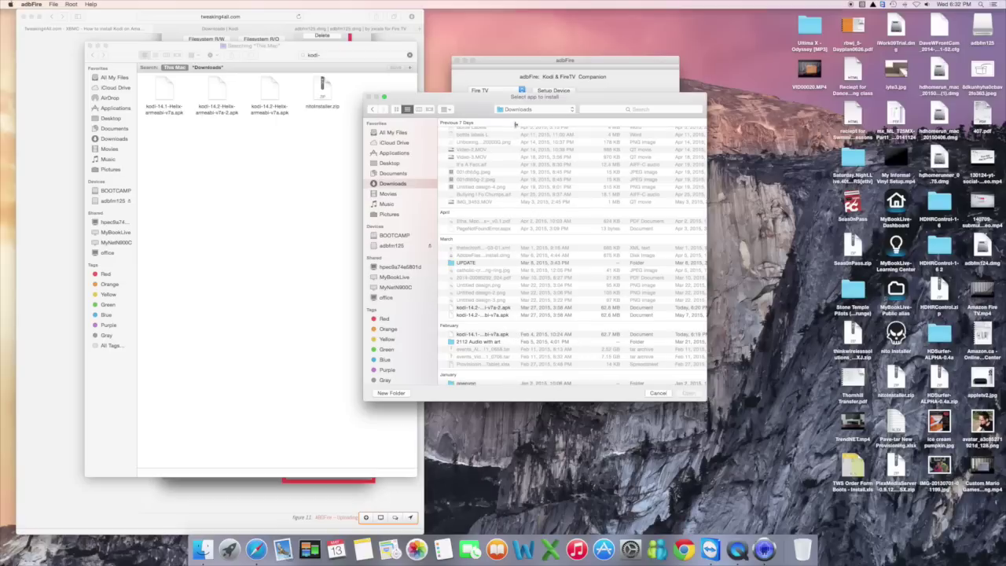
Select kodi-14.2-Helix-armeabi-v7a.apk and confirm installing it on the Fire TV.
left_click(506, 317)
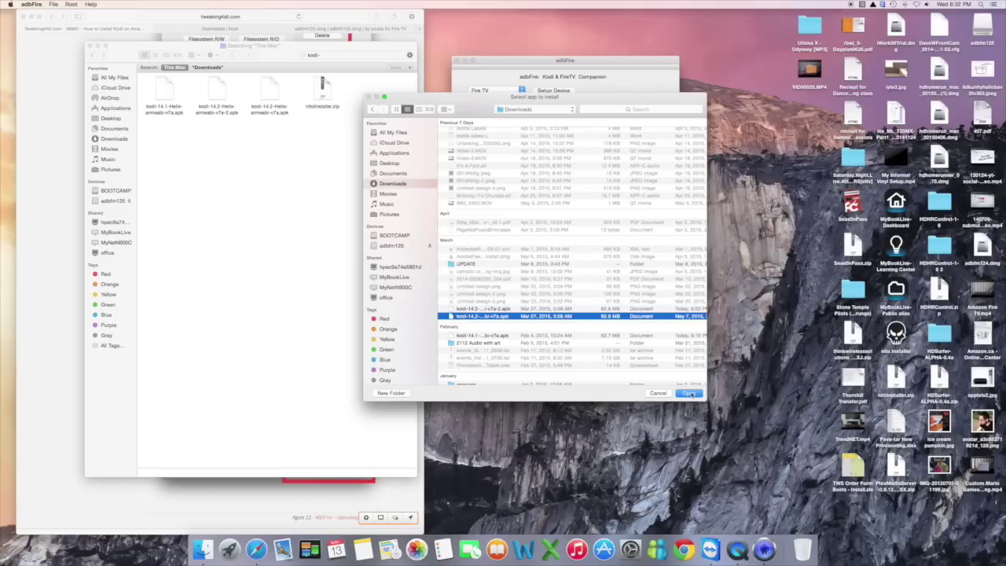
left_click(690, 394)
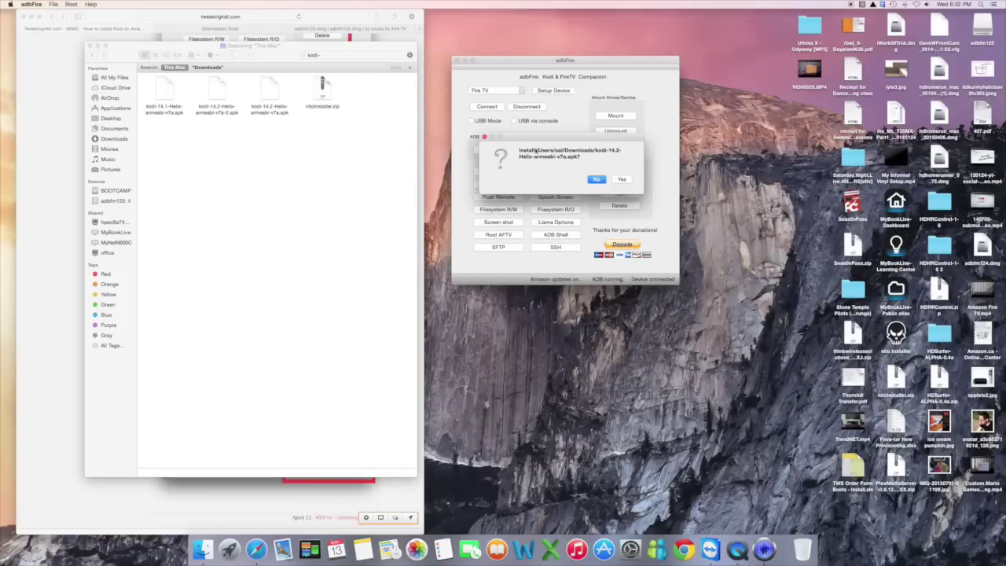
left_click(622, 180)
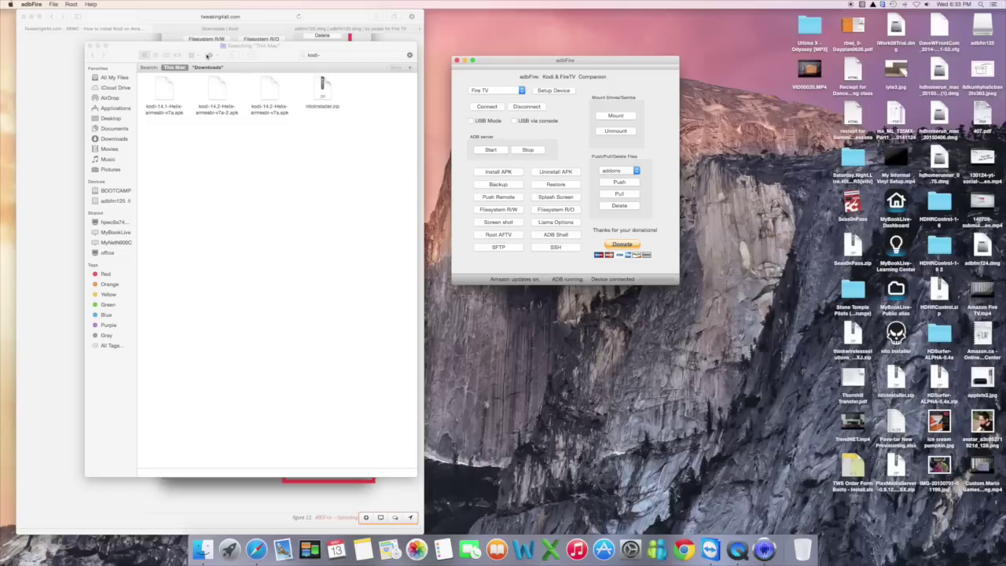
Nudge the Finder kodi search window slightly while the upload runs.
mouse_move(120, 51)
left_mouse_down()
mouse_move(102, 124)
mouse_move(116, 49)
left_mouse_up()
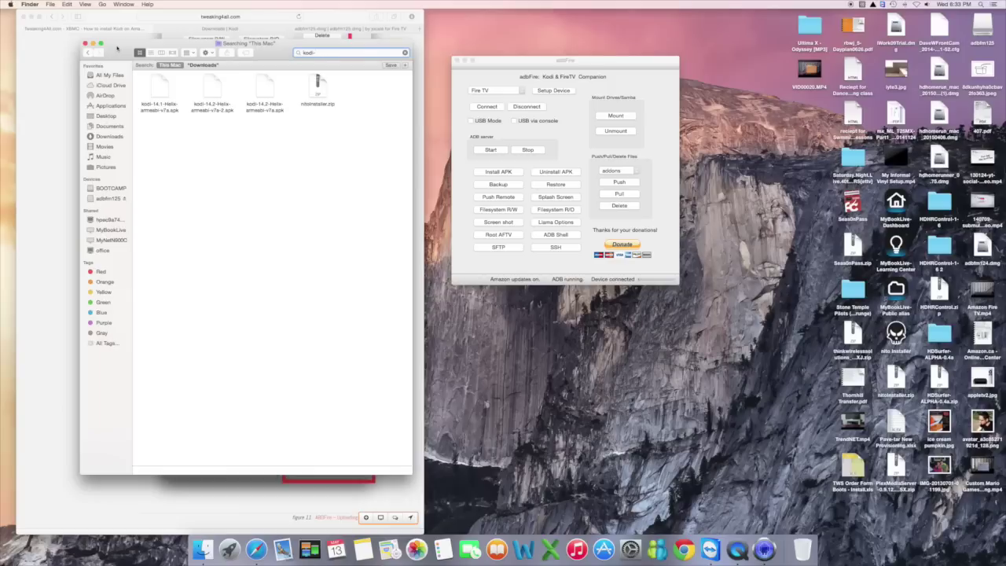
Scroll the Safari tutorial to Step 4 and dismiss adbFire's Kodi Installed alert.
left_click(66, 56)
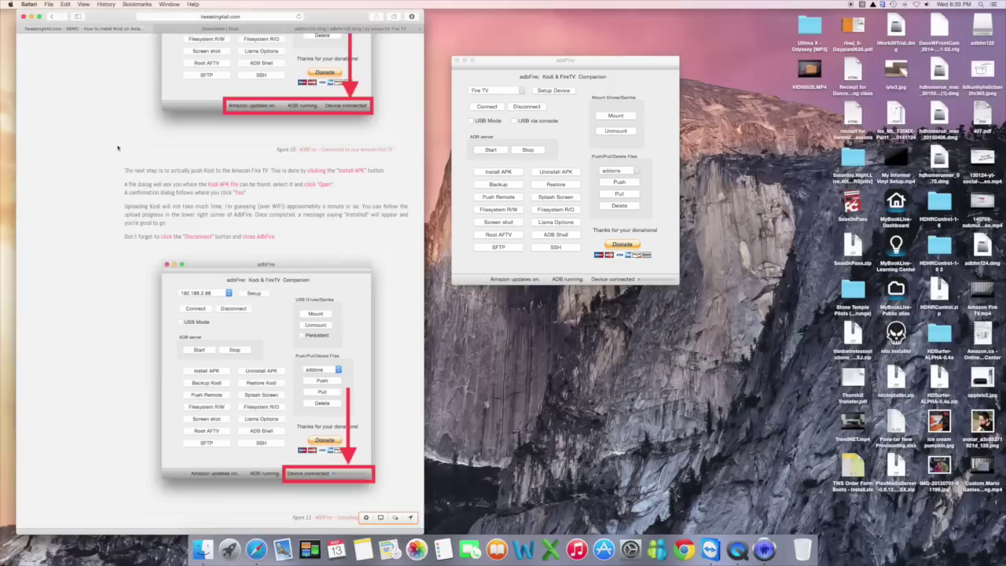
scroll(140, 133, "down", 2)
scroll(140, 134, "down", 8)
scroll(140, 134, "down", 1)
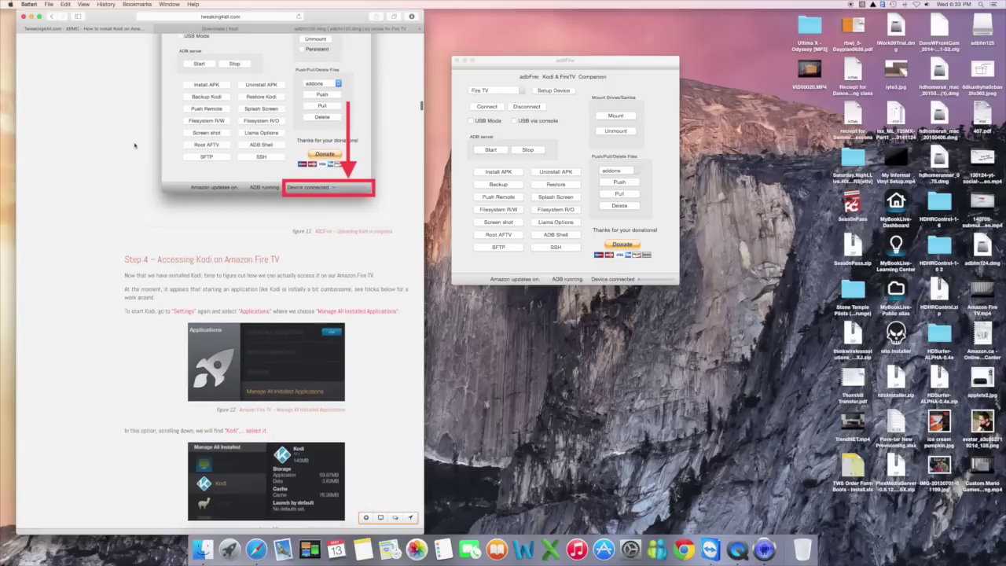
scroll(134, 144, "down", 1)
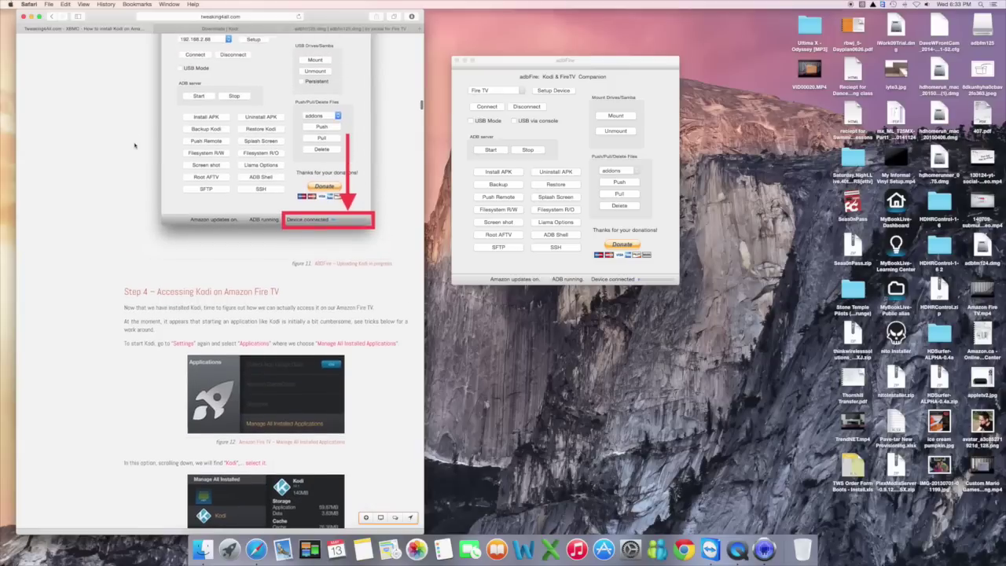
scroll(135, 145, "down", 1)
scroll(135, 145, "down", 3)
scroll(134, 145, "down", 10)
scroll(134, 144, "up", 8)
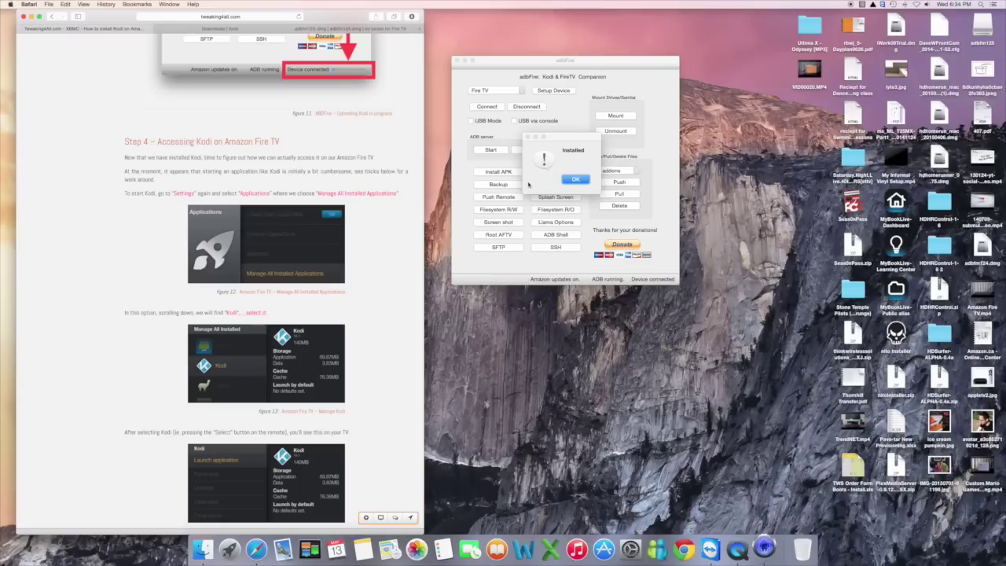
left_click(575, 180)
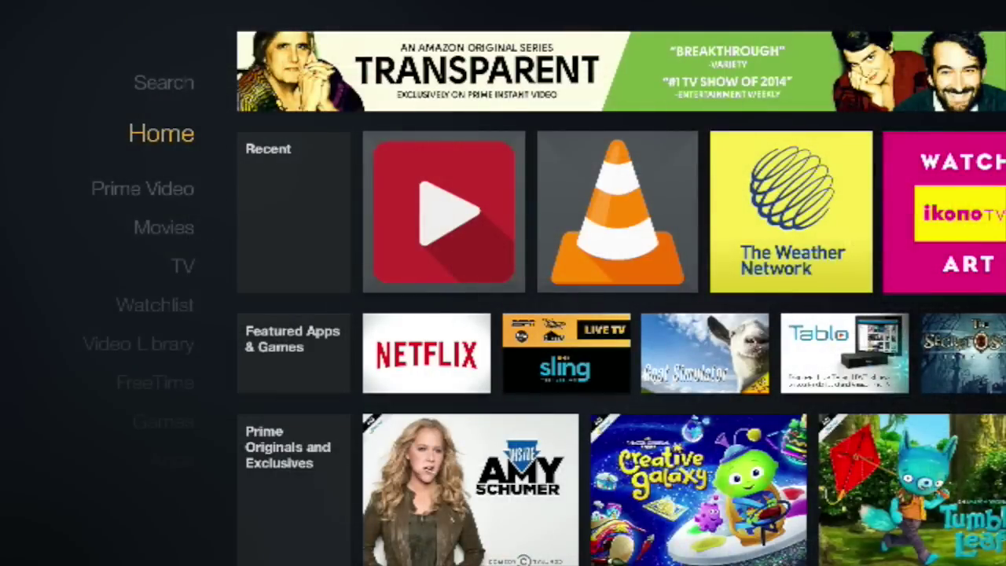
Move down the Fire TV menu past Prime Video, Movies and Video Library into Settings.
key("Down")
key("Down")
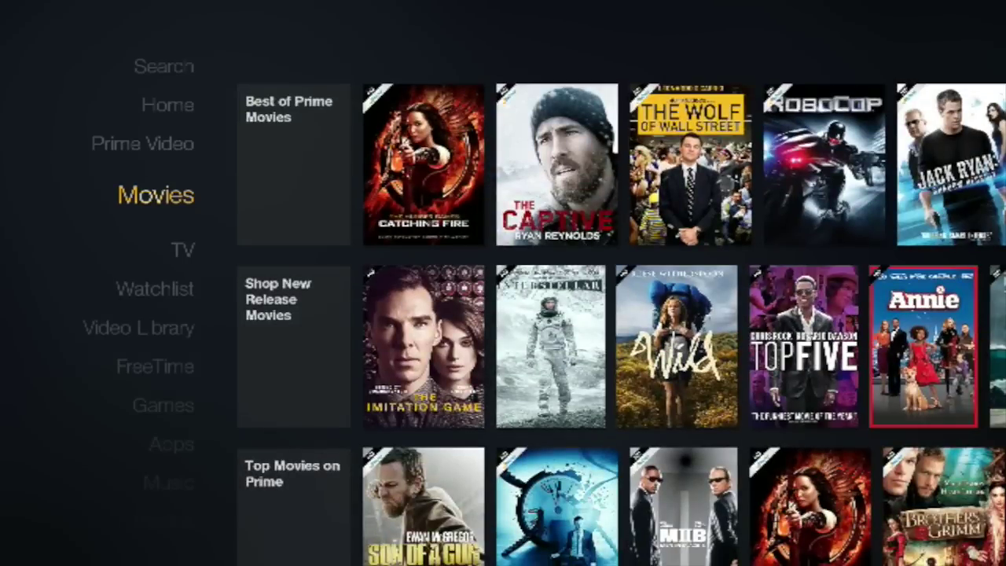
key("Down")
key("Down")
key("Down")
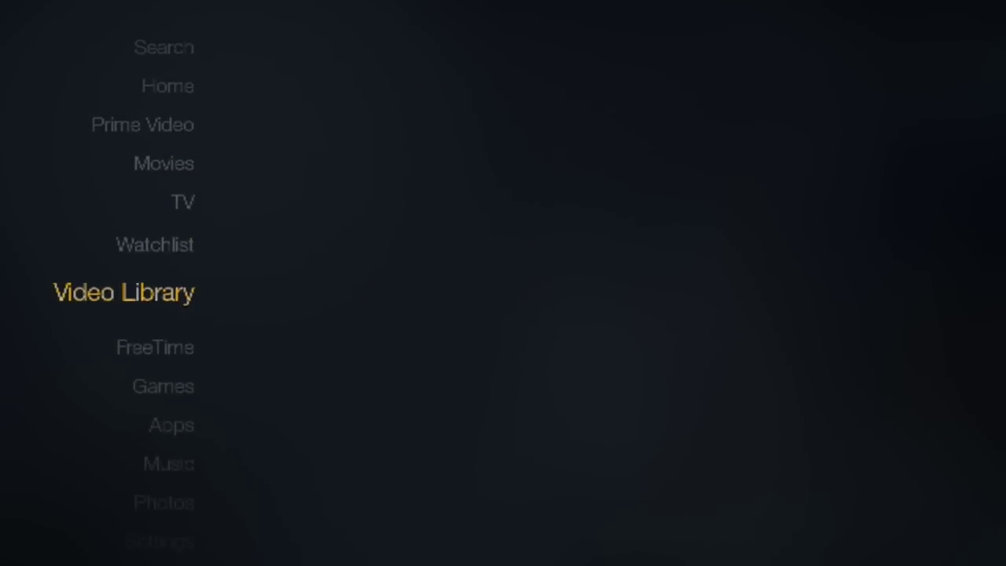
key("Down")
key("Down")
key("Down")
key("Down")
key("Down")
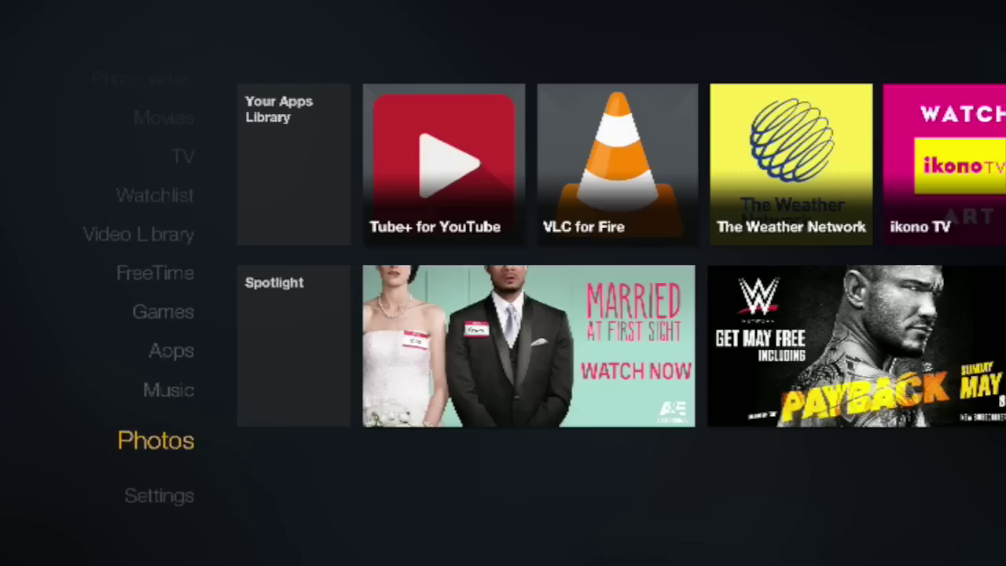
key("Down")
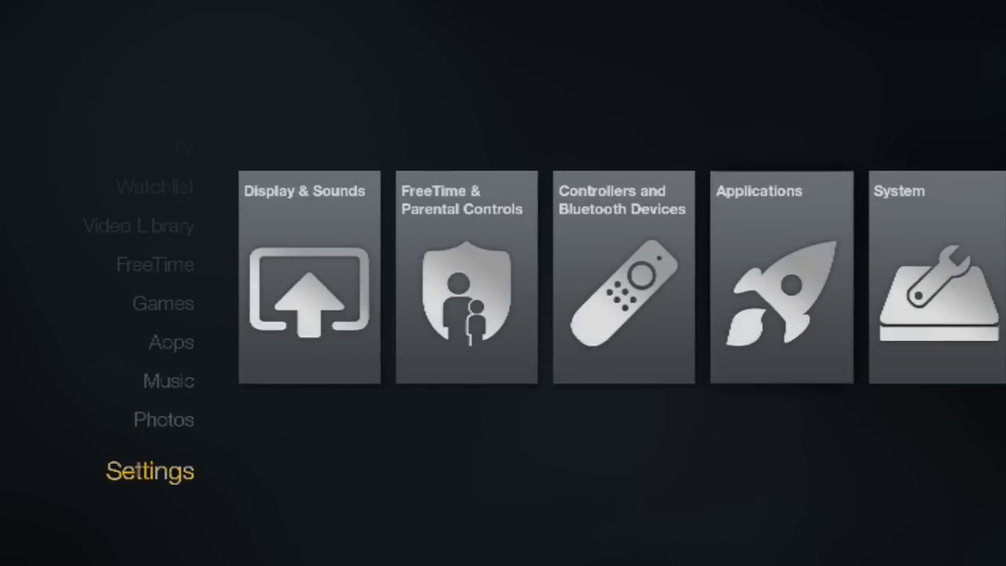
key("Right")
key("Right")
key("Right")
key("Right")
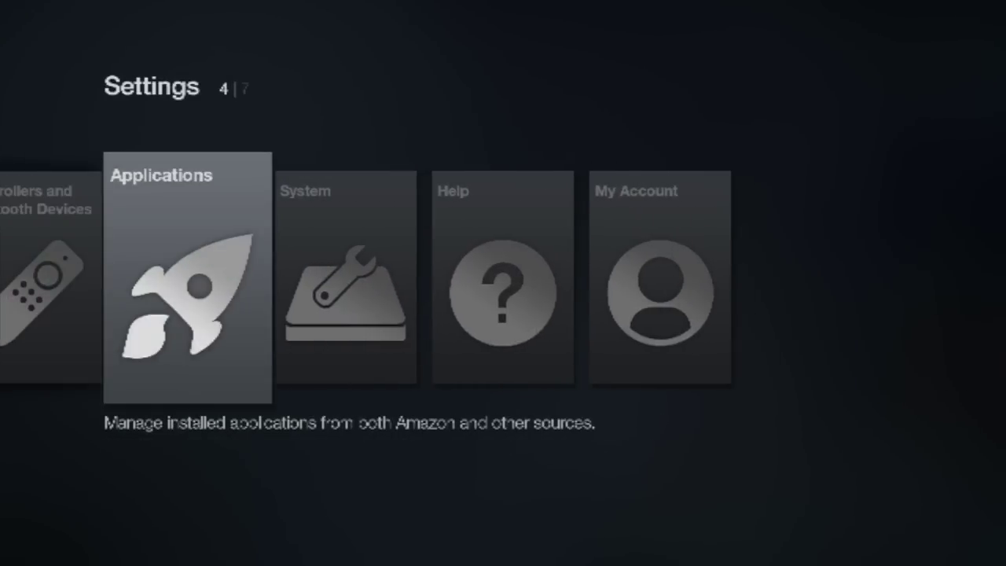
Open Applications, then Manage Installed Applications in Fire TV Settings.
key("Return")
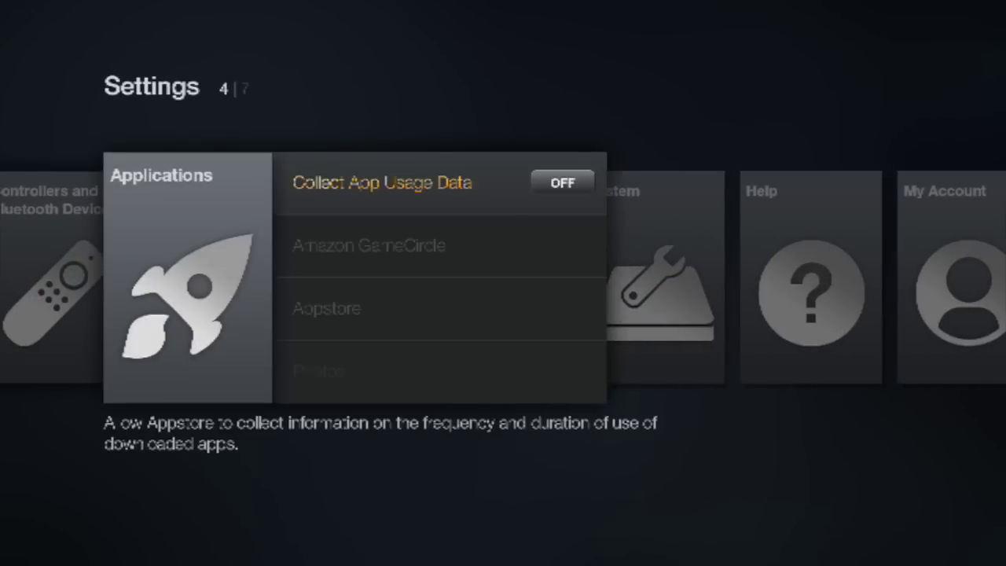
key("Down")
key("Down")
key("Down")
key("Down")
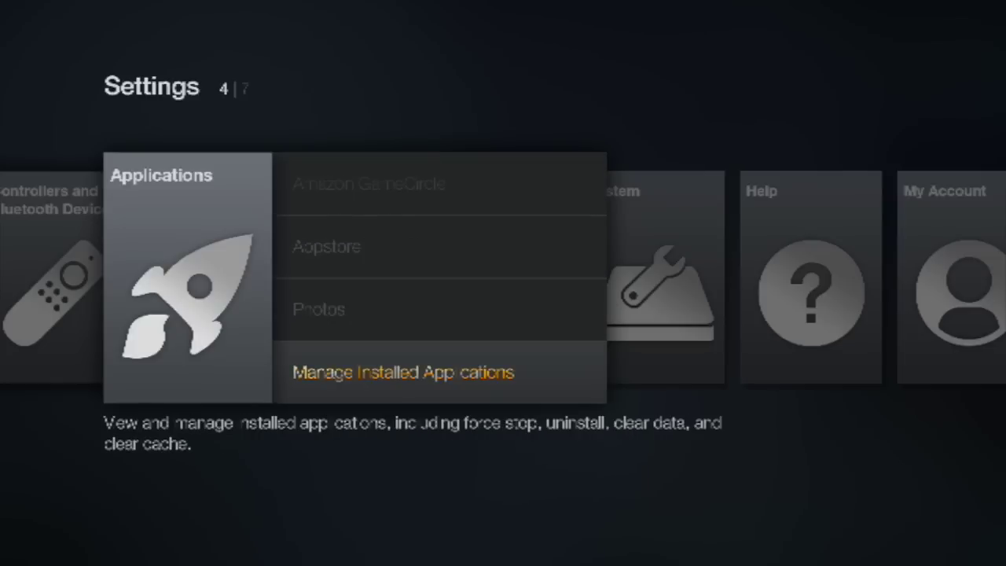
key("Up")
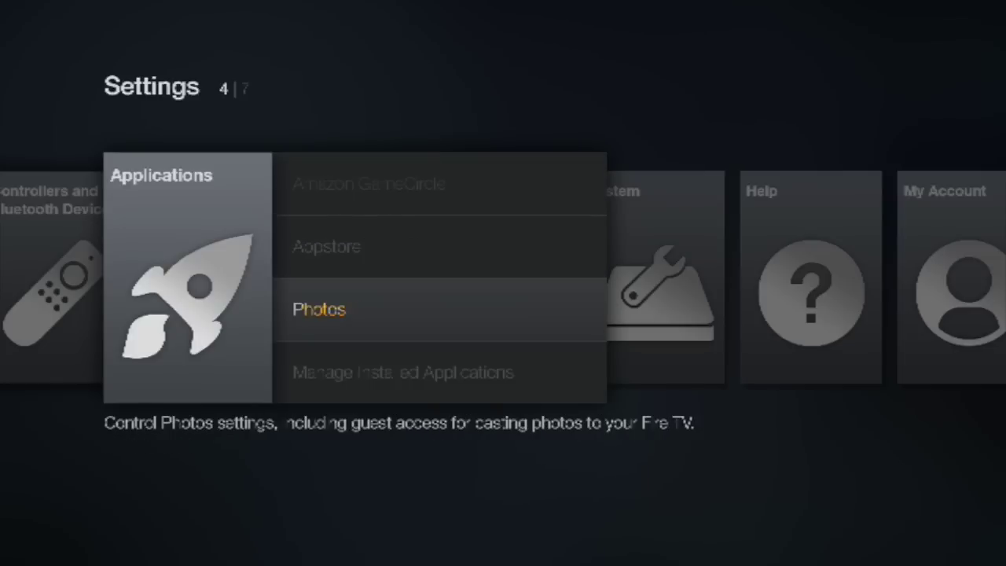
key("Up")
key("Up")
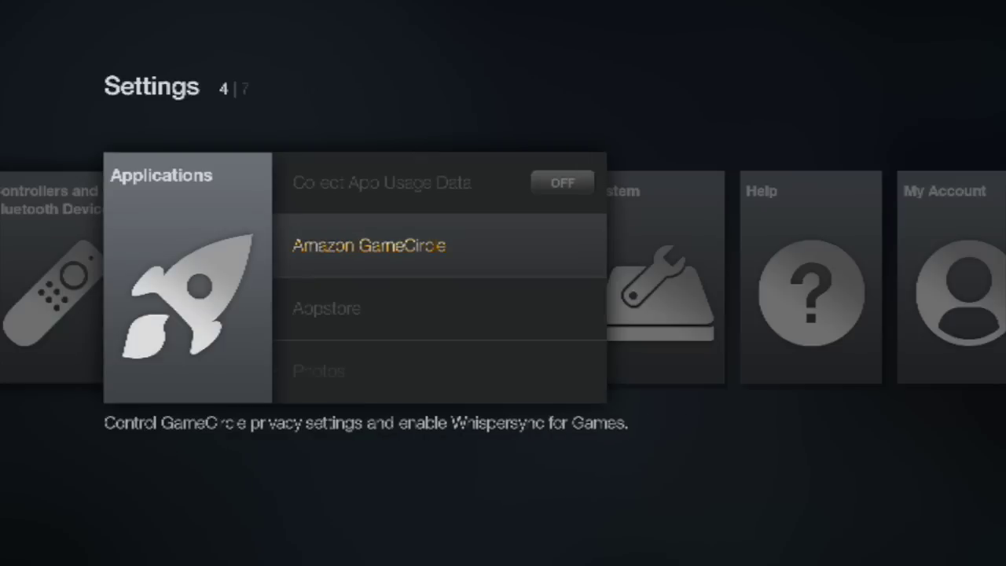
key("Down")
key("Down")
Scroll to Kodi in the installed apps list, open its options and launch it.
key("Down")
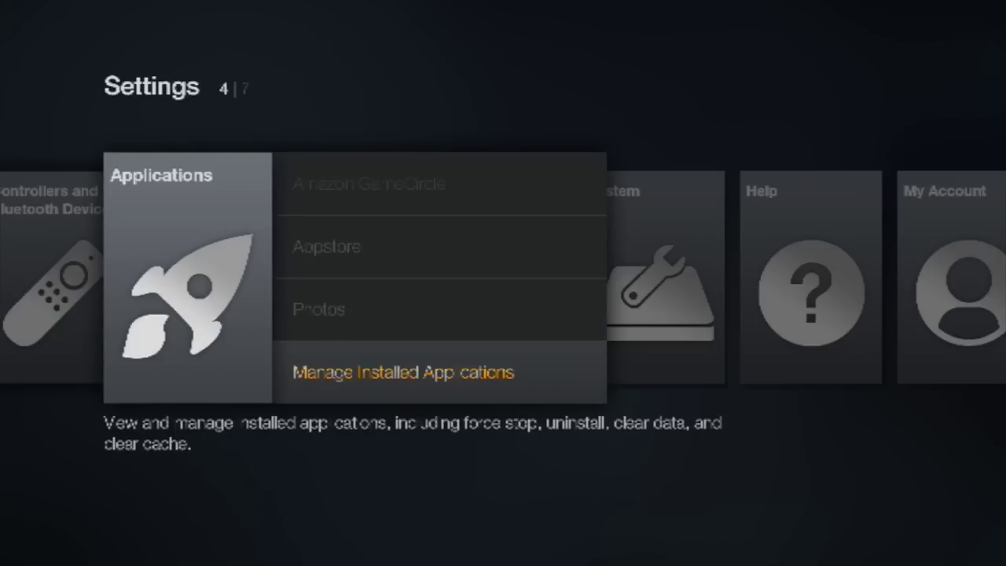
key("Return")
key("Down")
key("Down")
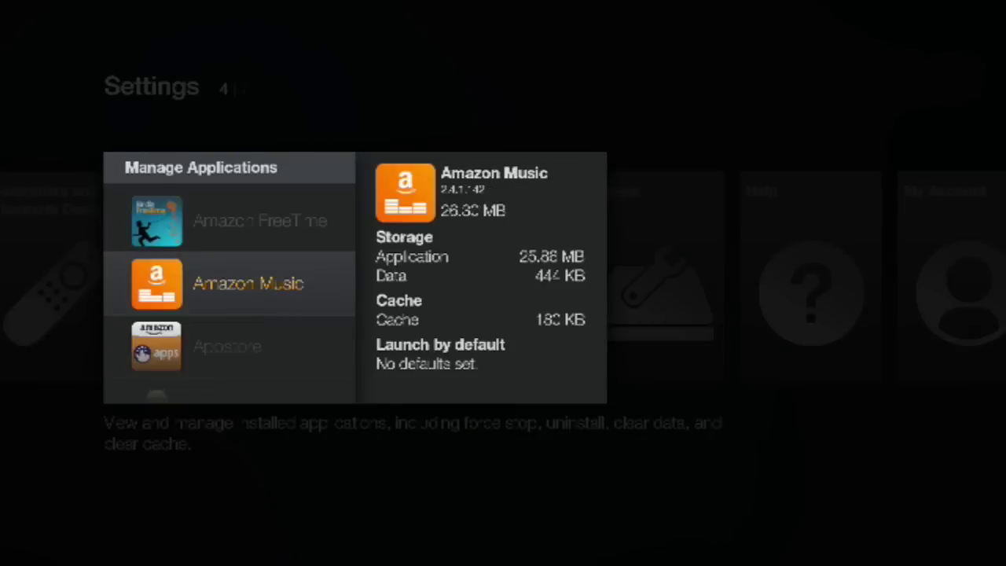
key("Down")
key("Down")
key("Down")
key("Down")
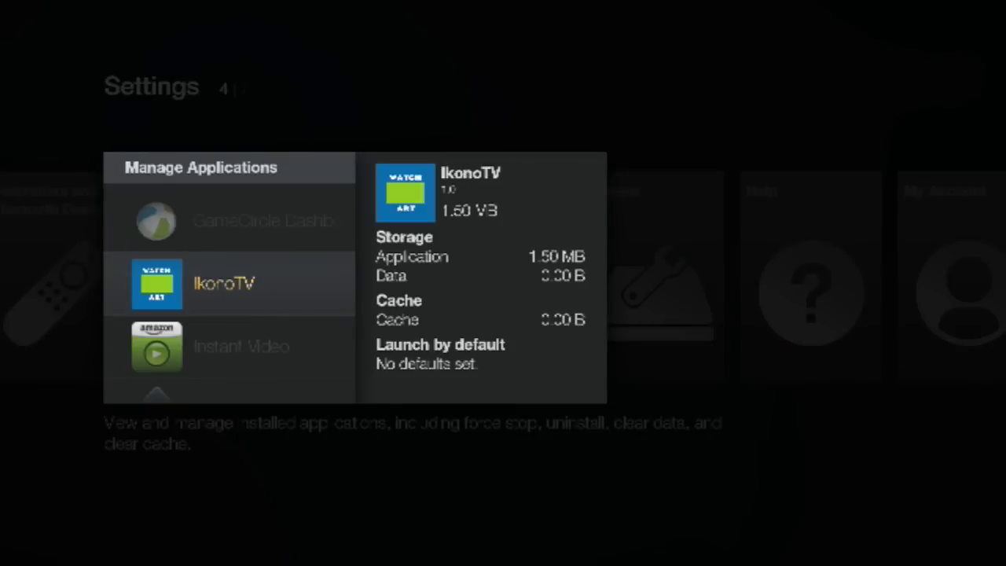
key("Down")
key("Down")
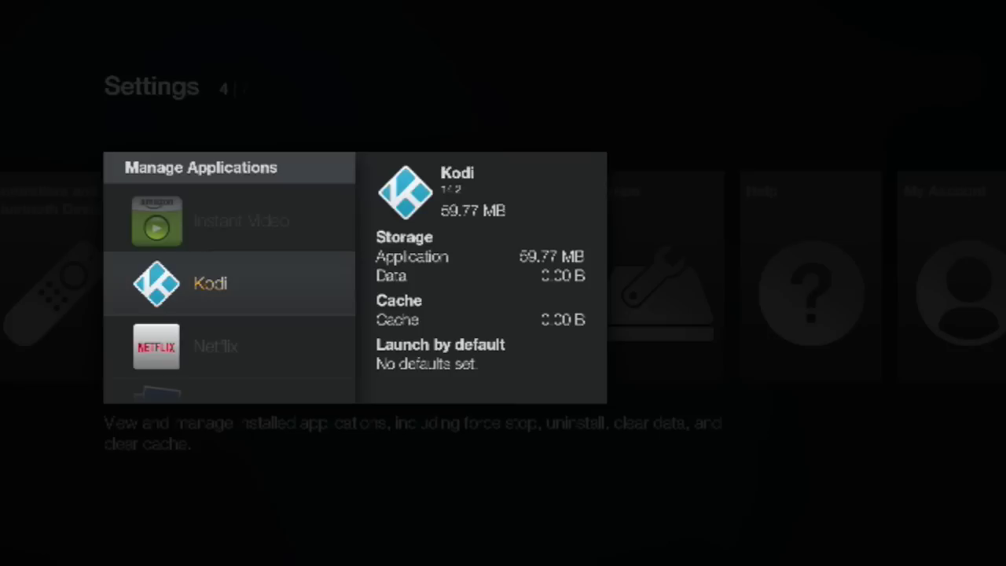
key("Return")
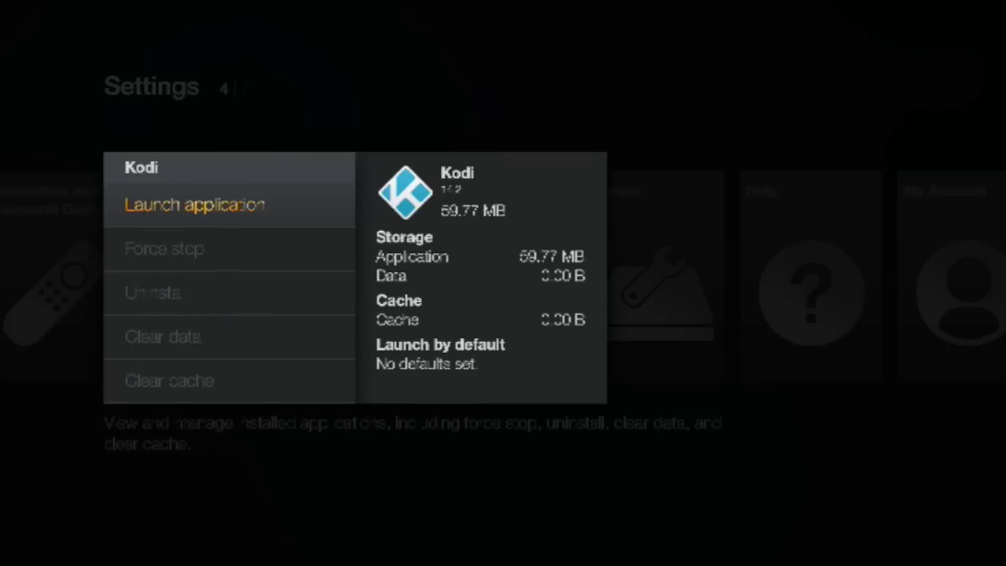
key("Return")
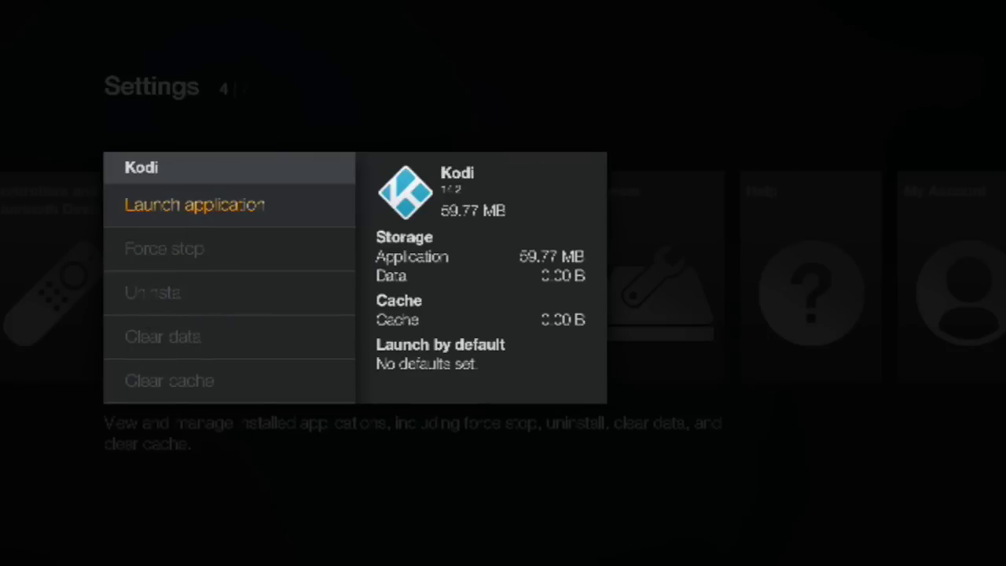